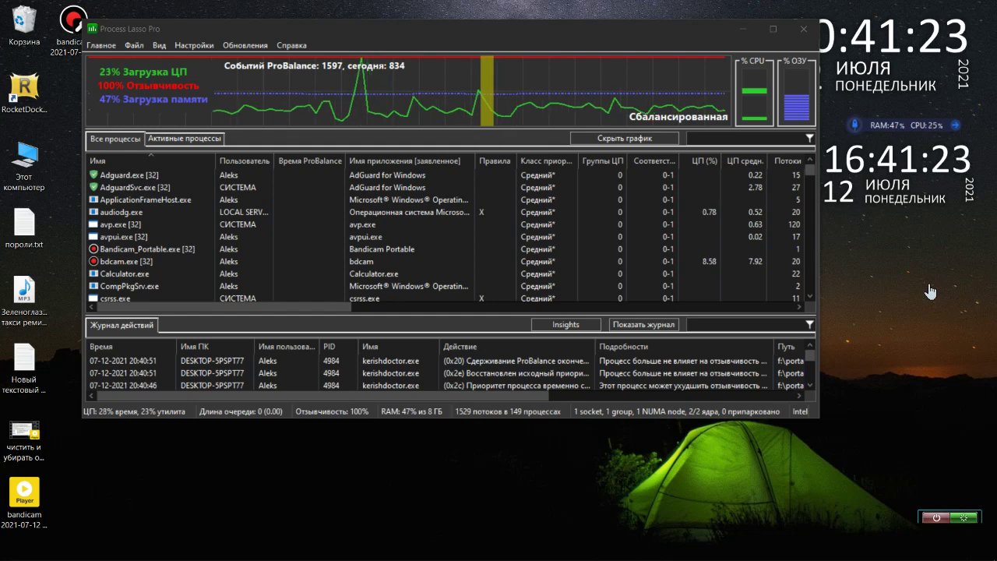
left_click(302, 46)
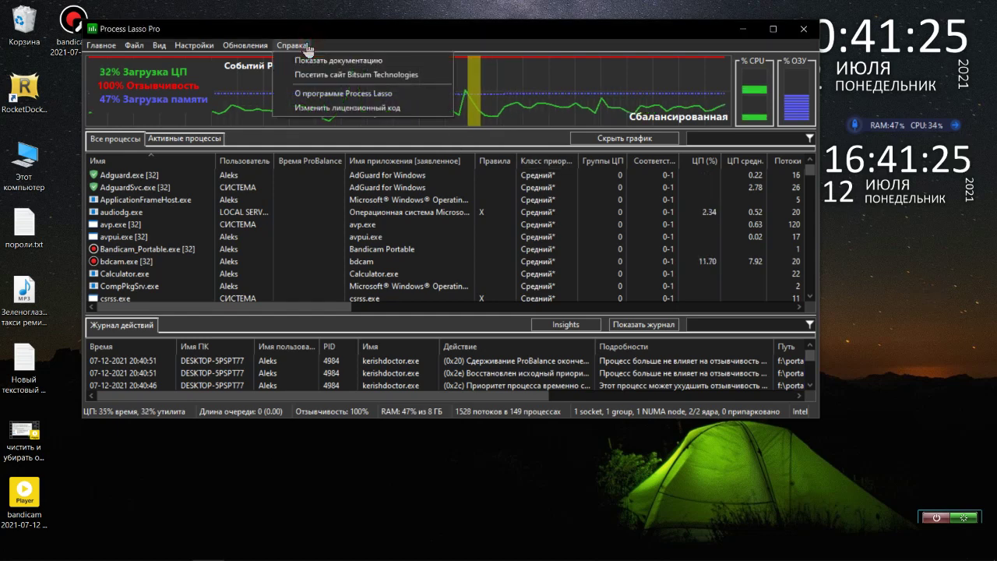
left_click(383, 32)
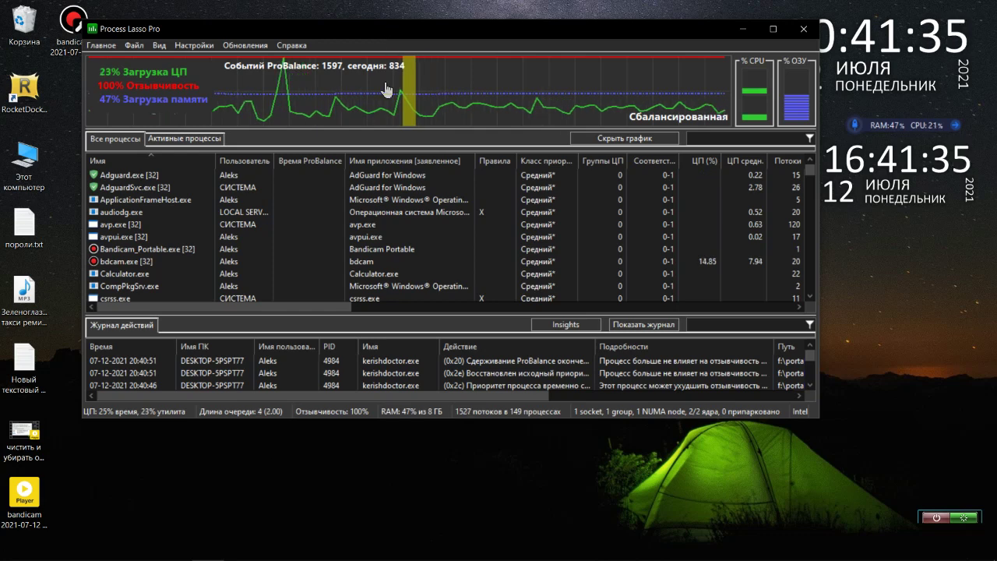
double_click(19, 162)
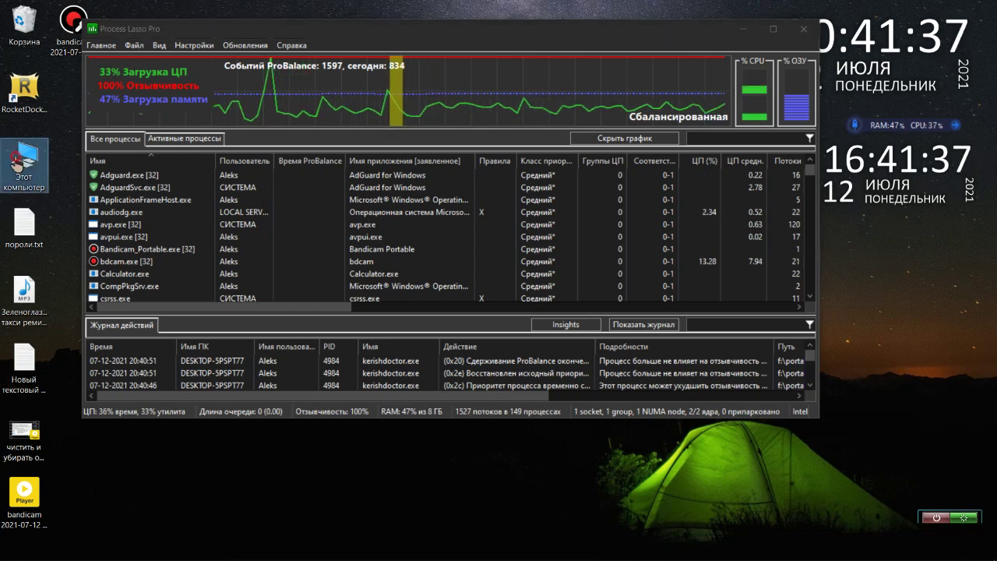
left_click(787, 65)
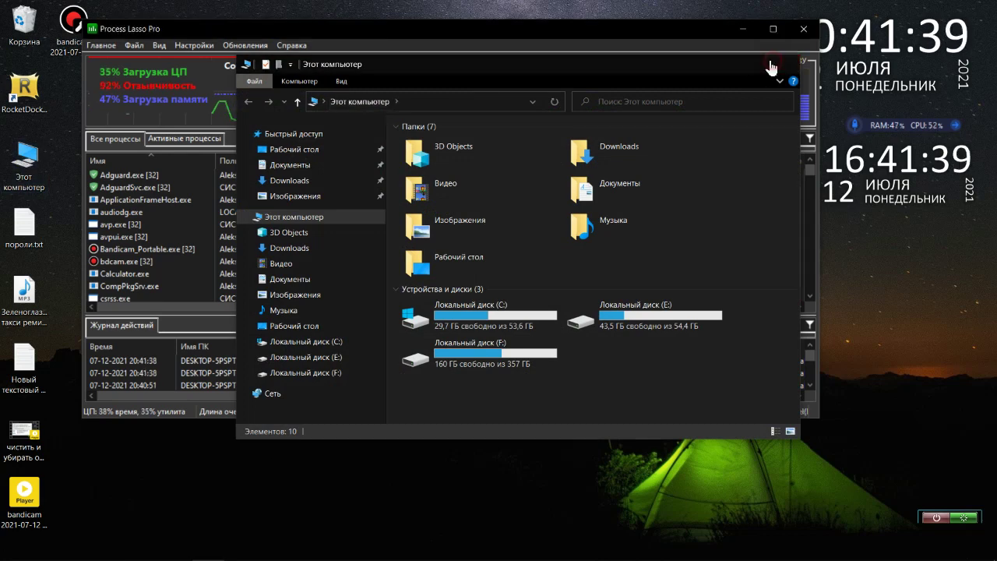
left_click_drag(620, 43, 654, 51)
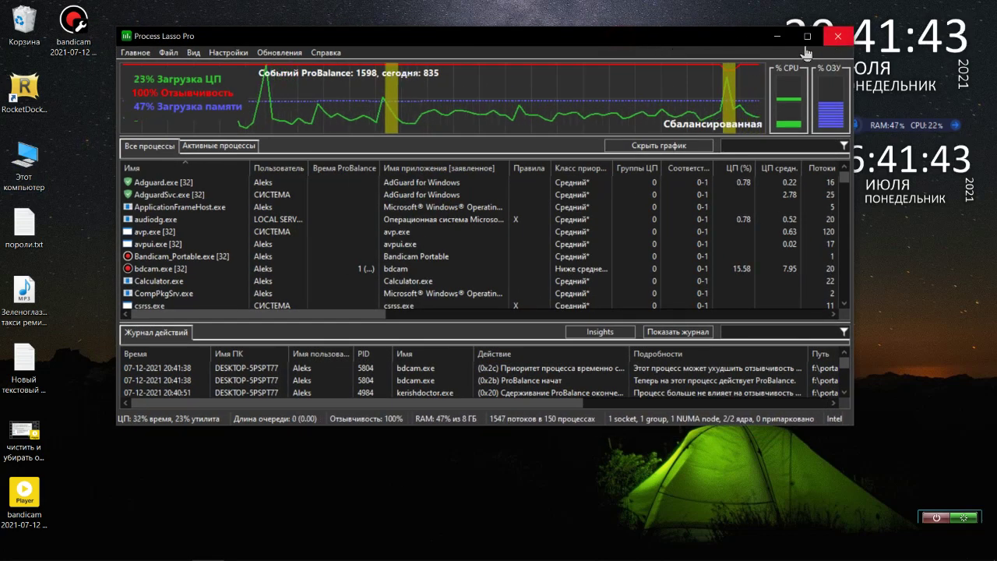
left_click(134, 53)
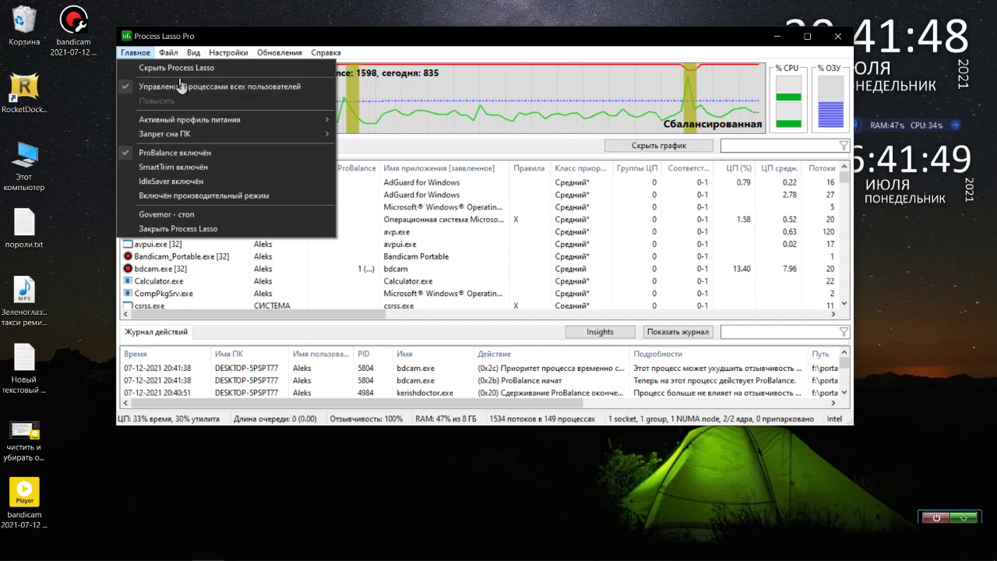
left_click(295, 39)
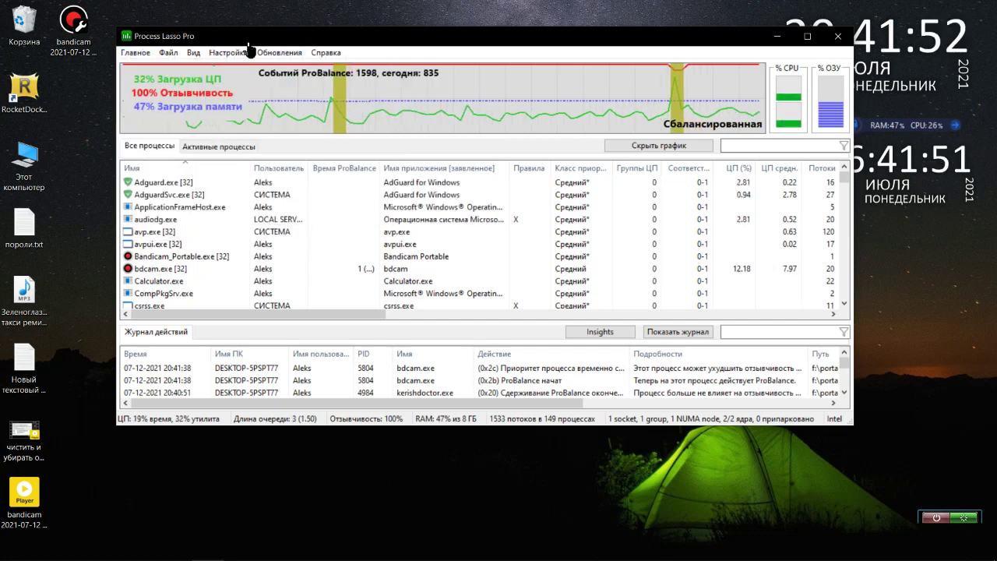
Step: Quit Process Lasso so that only the desktop remains
left_click(131, 53)
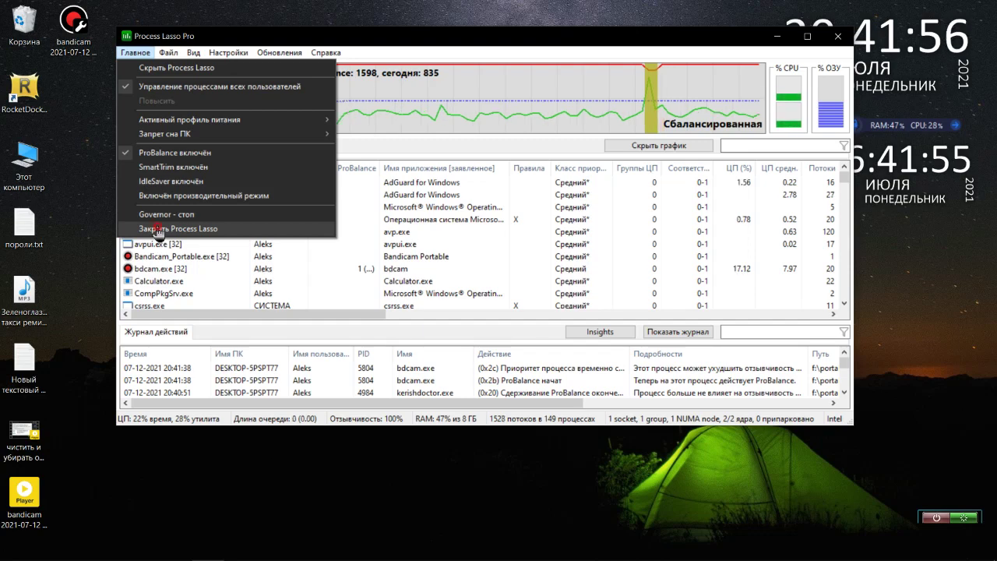
left_click(158, 232)
left_click(550, 257)
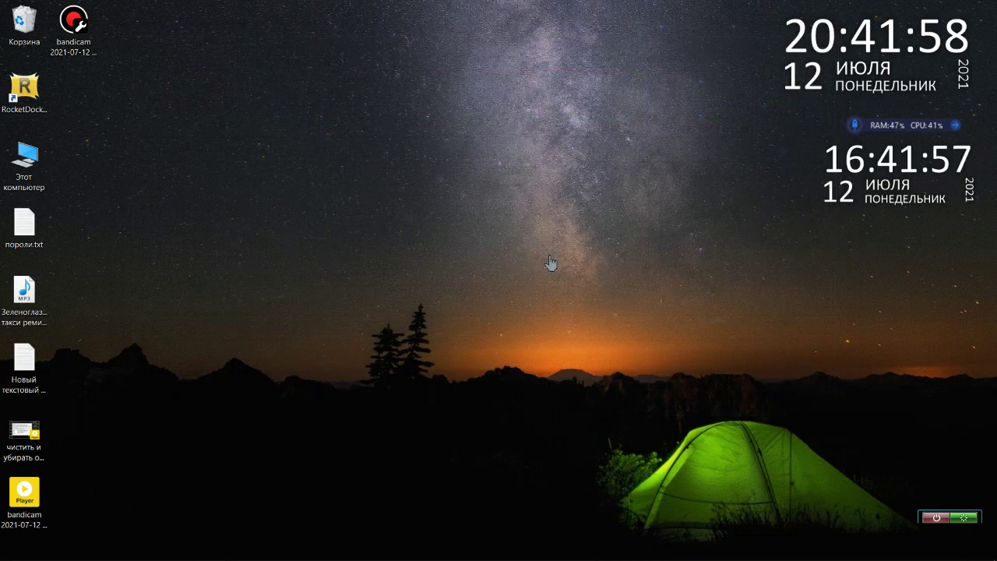
right_click(25, 29)
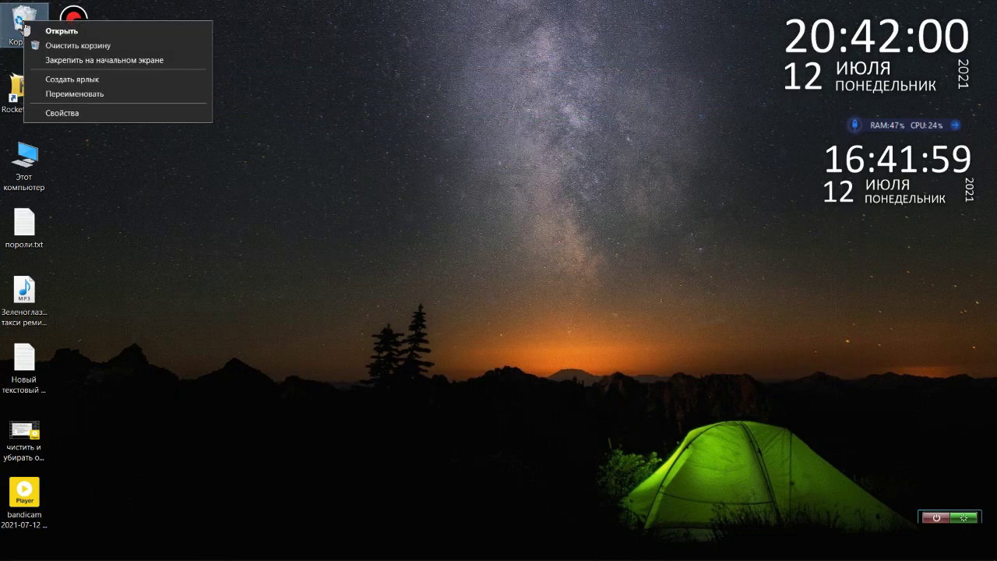
left_click(494, 95)
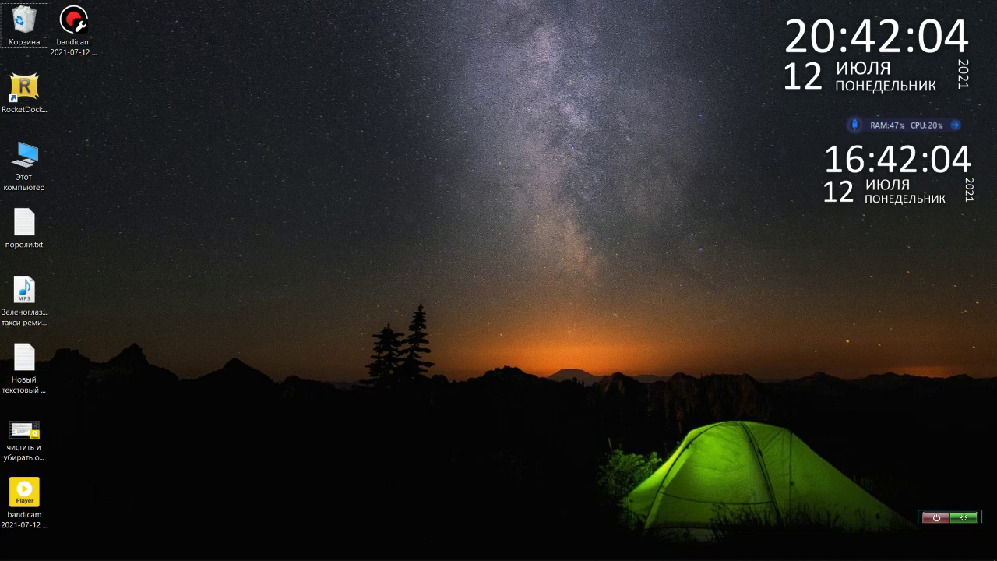
Step: Open Task Manager and examine the whole process list, from applications to the service hosts, returning to its start
key("ctrl+shift+Escape")
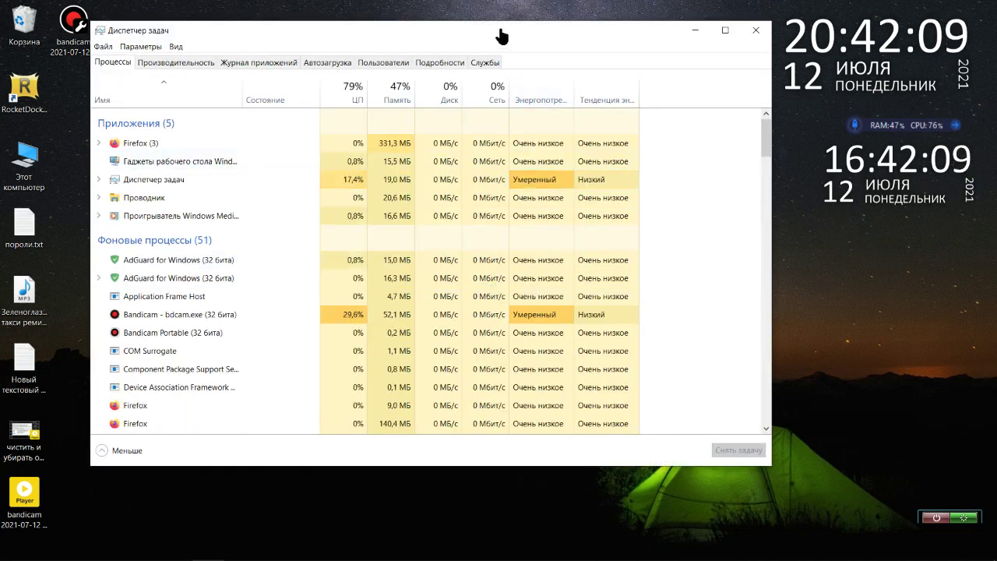
left_click_drag(501, 30, 464, 32)
scroll(476, 289, "down", 6)
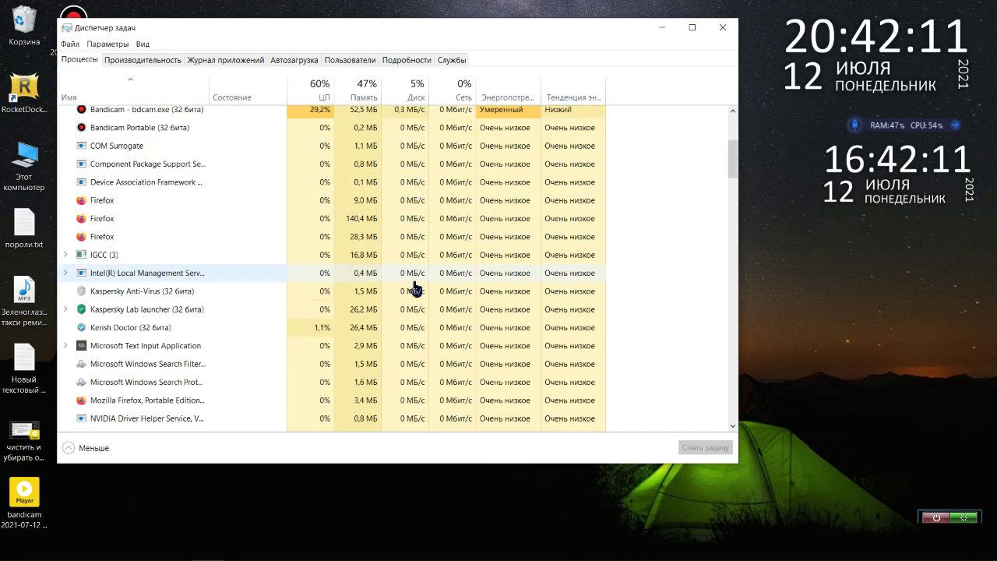
scroll(415, 289, "down", 9)
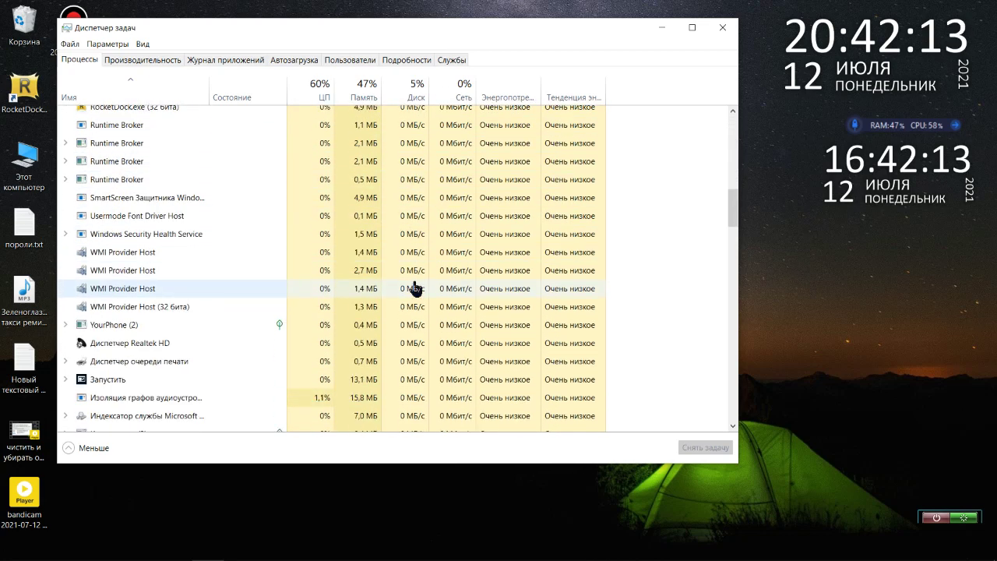
scroll(415, 288, "down", 8)
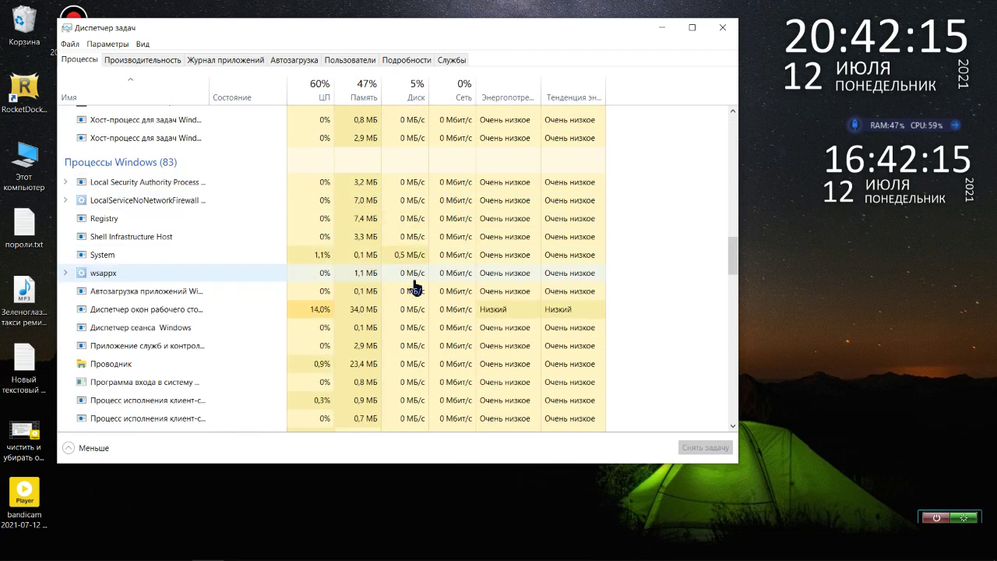
scroll(414, 288, "down", 8)
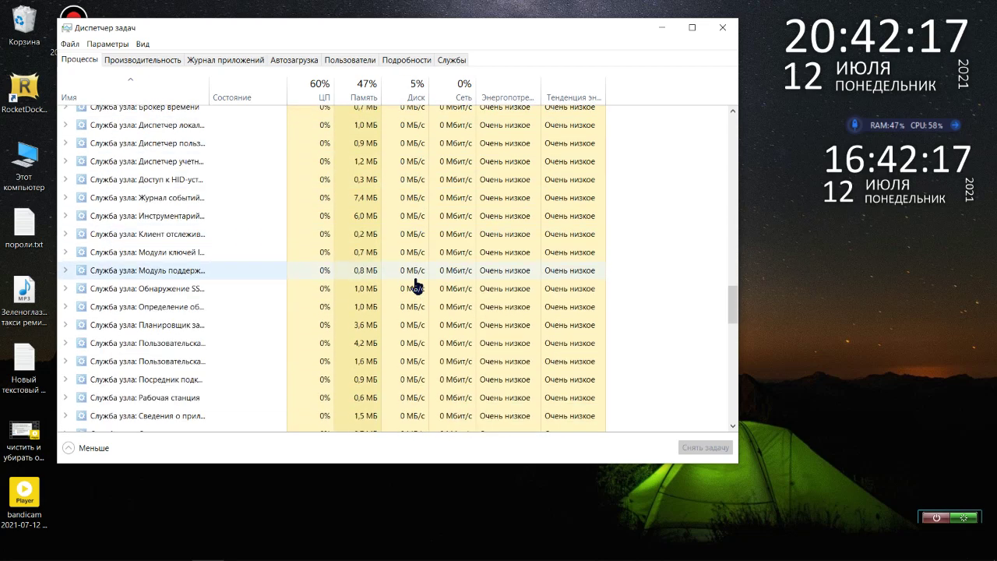
scroll(415, 286, "down", 9)
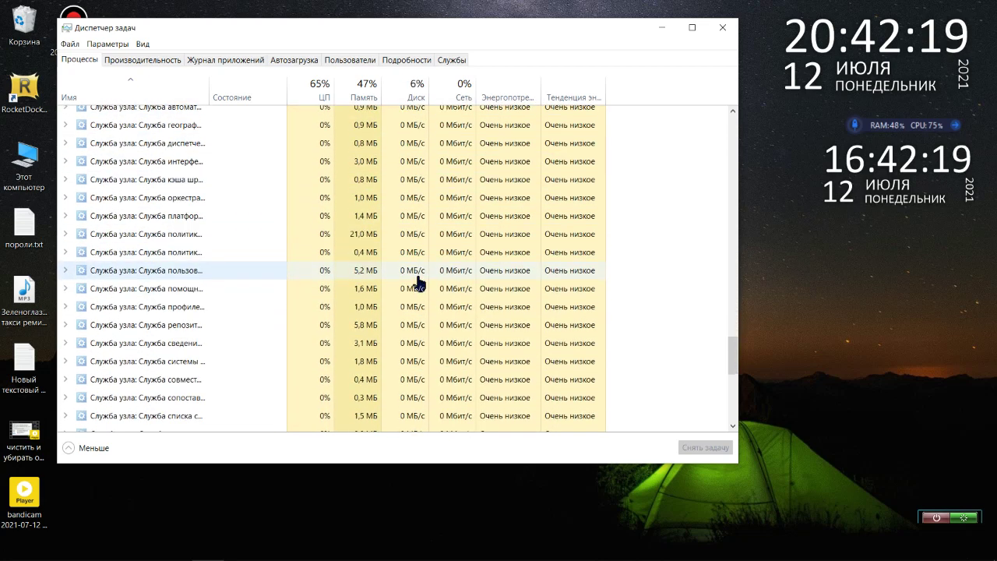
scroll(418, 285, "down", 6)
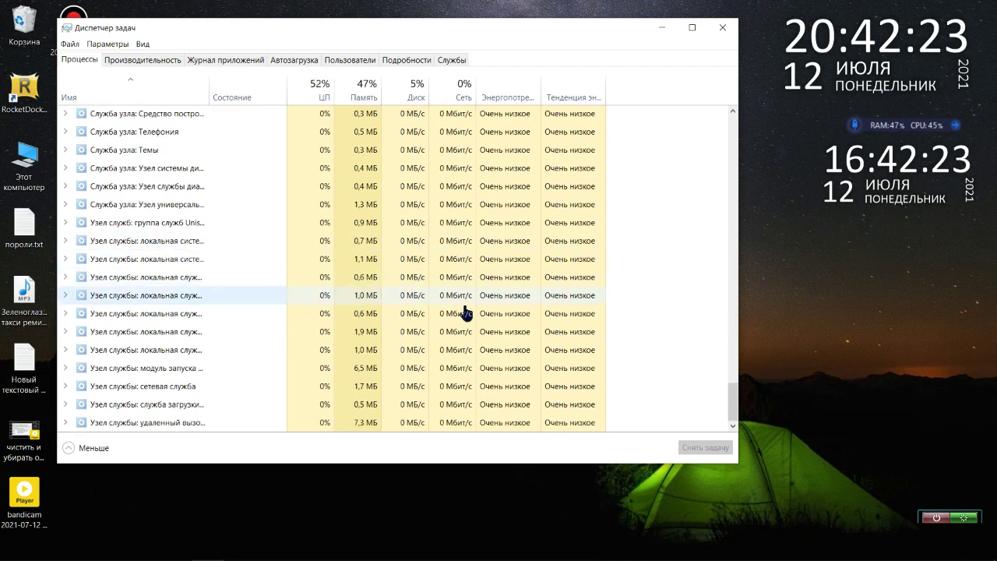
left_click_drag(727, 418, 730, 104)
Step: Review the background and Windows process groups in Task Manager once more with Process Lasso closed, returning to the applications group
left_click_drag(403, 44, 461, 45)
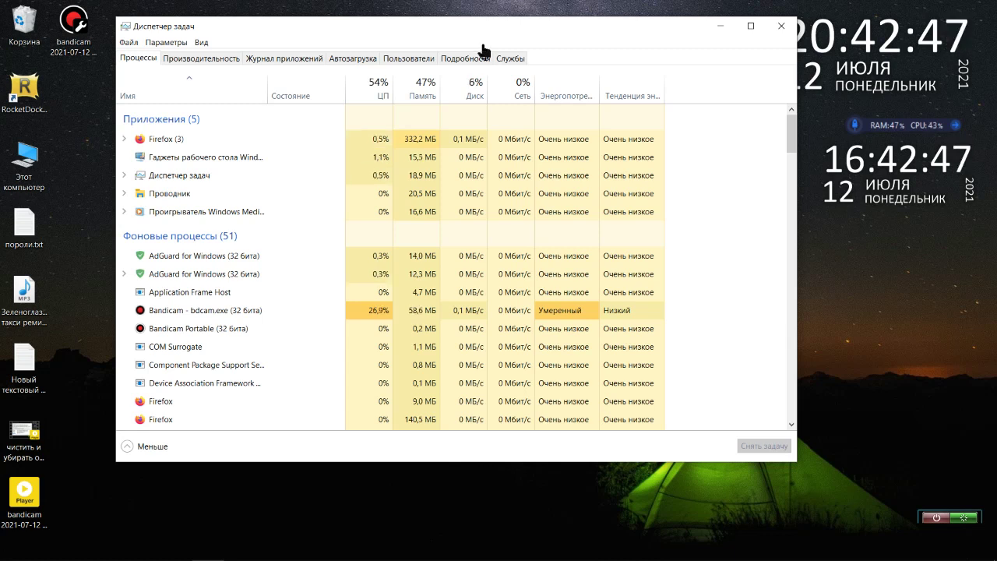
scroll(397, 185, "down", 6)
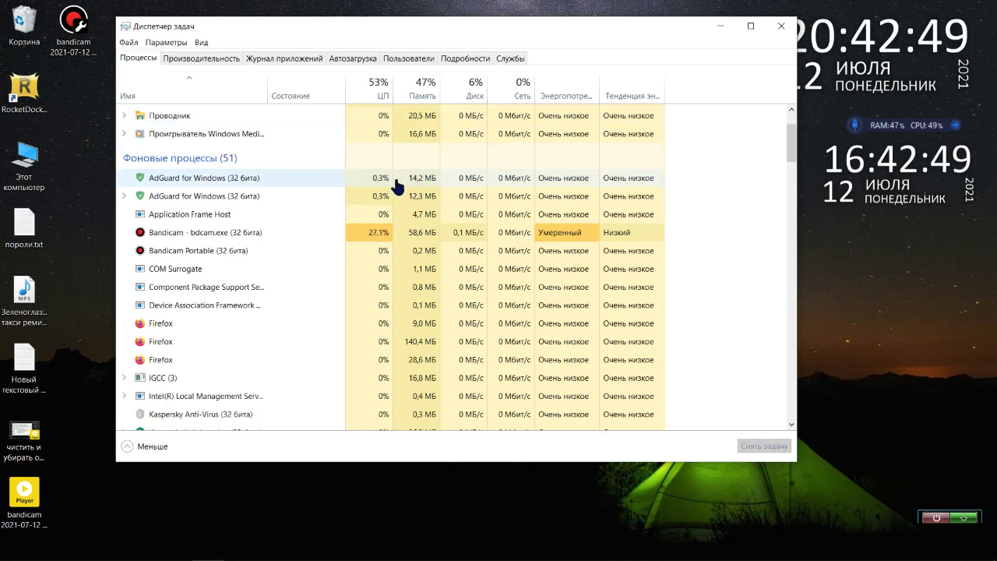
scroll(397, 187, "down", 9)
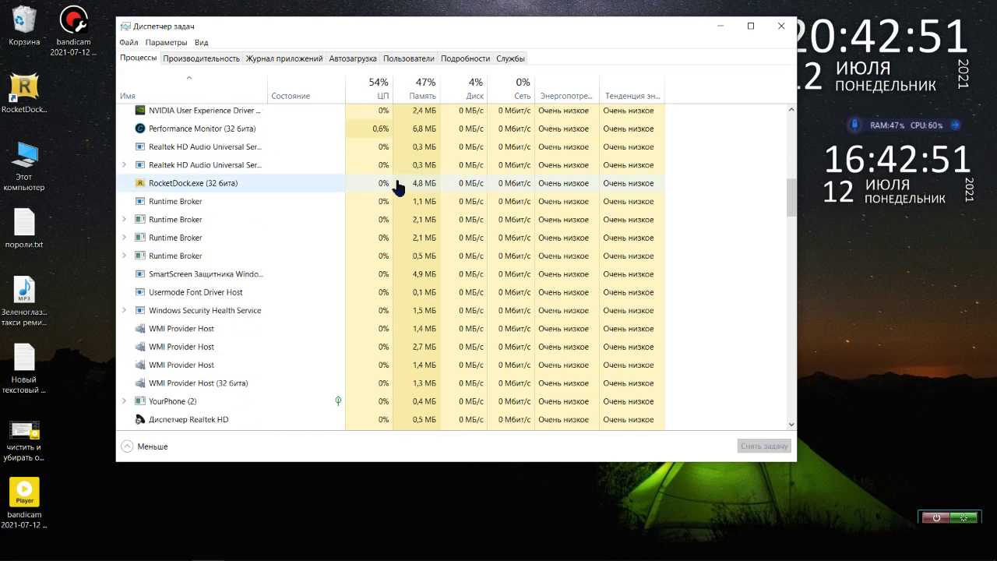
scroll(397, 187, "down", 6)
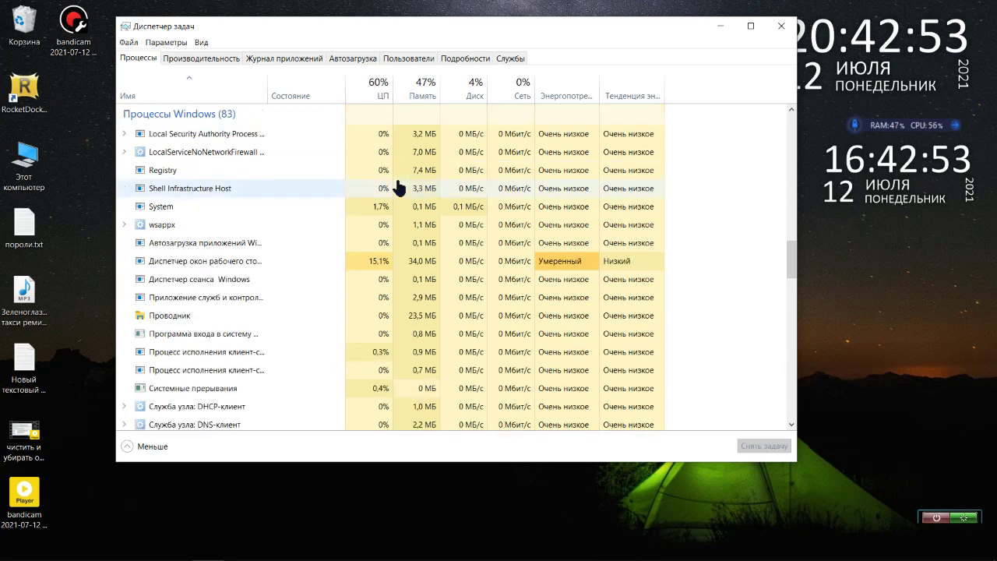
scroll(397, 187, "down", 9)
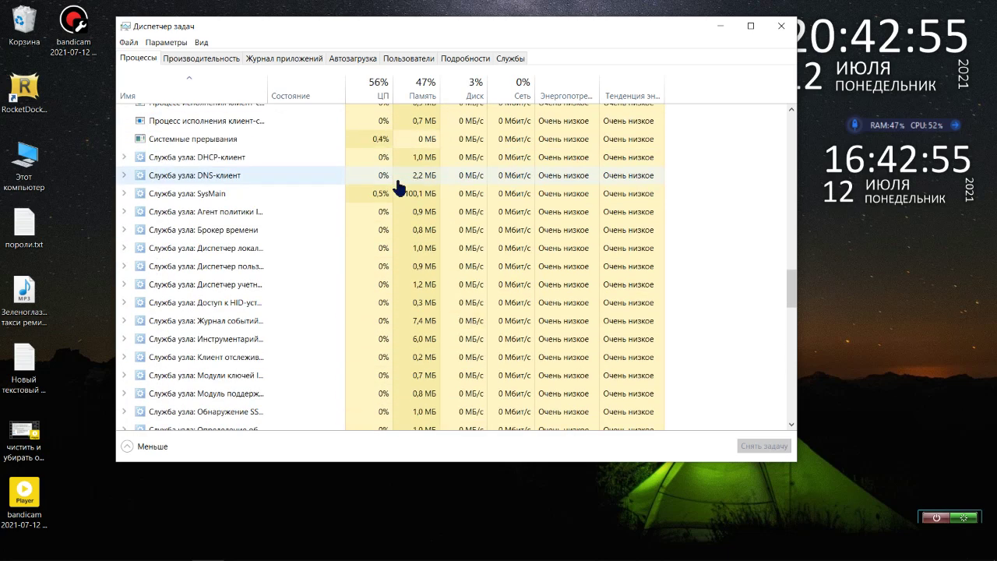
scroll(398, 187, "down", 12)
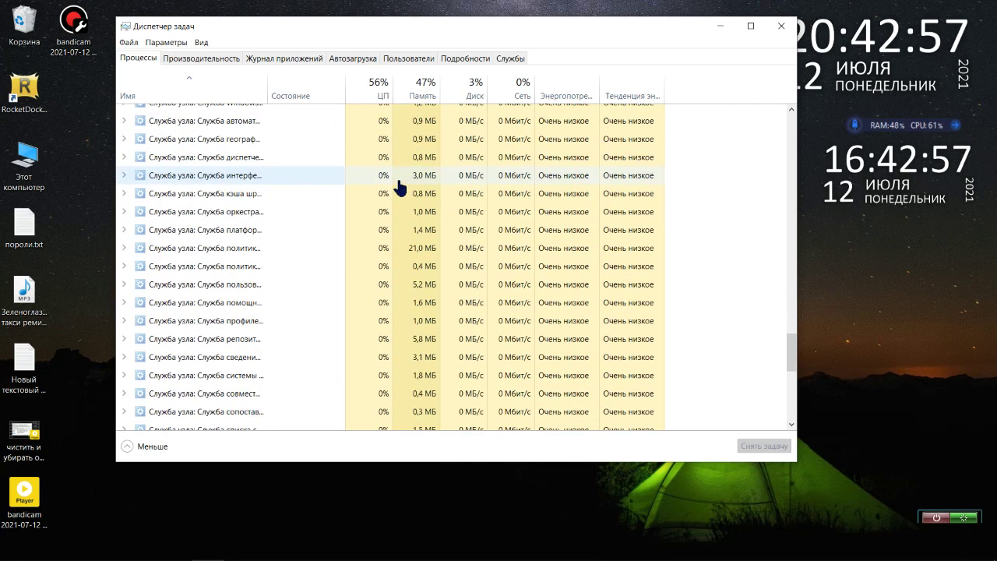
scroll(397, 187, "up", 5)
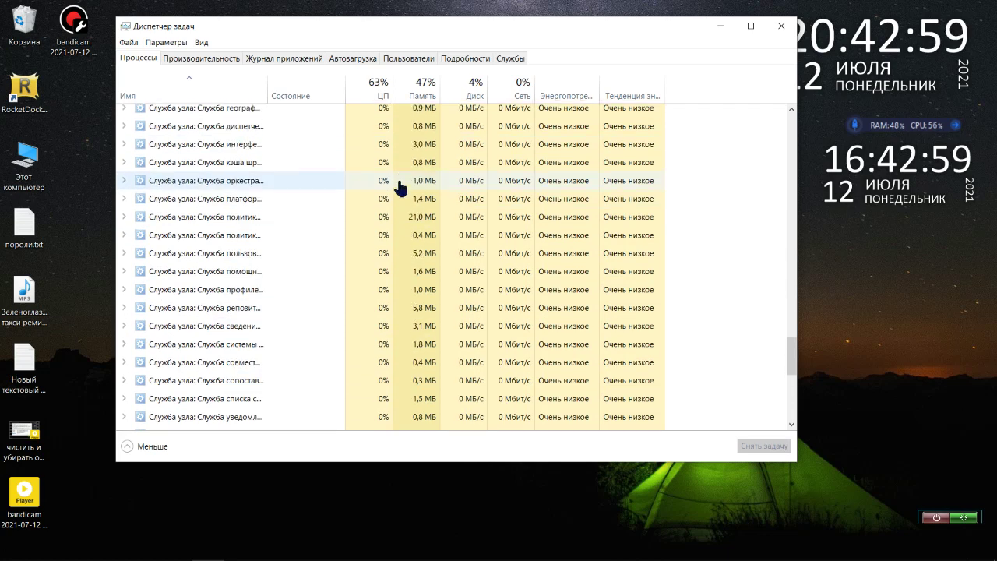
left_click_drag(789, 360, 784, 137)
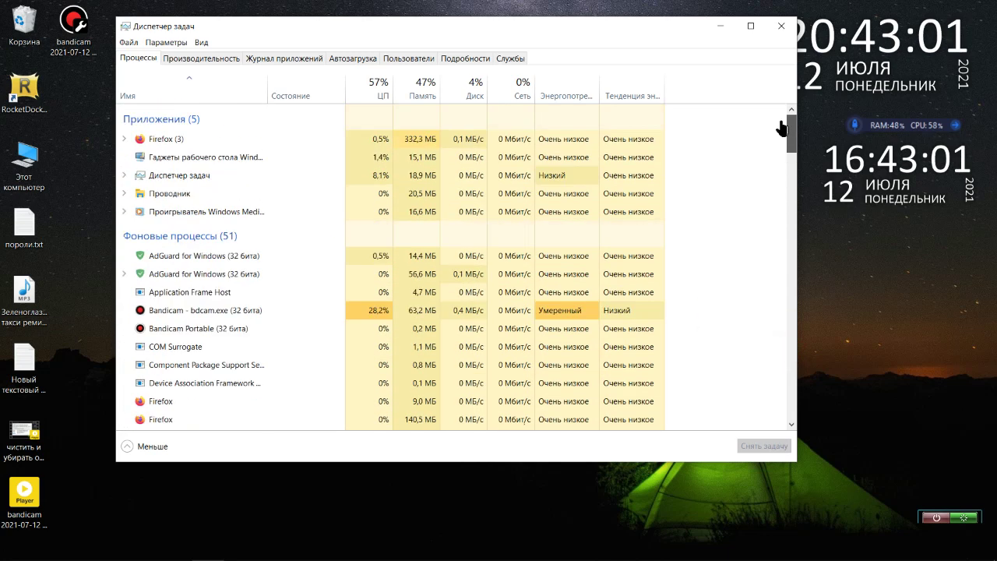
Step: Examine the background and Windows processes in Task Manager again and go back to the Process Lasso entries
mouse_move(428, 16)
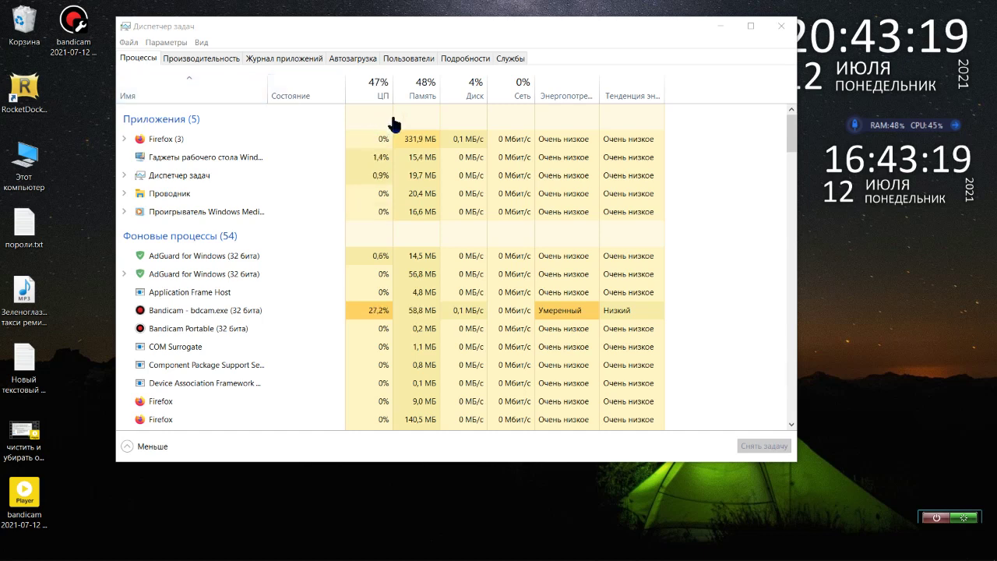
scroll(394, 124, "down", 7)
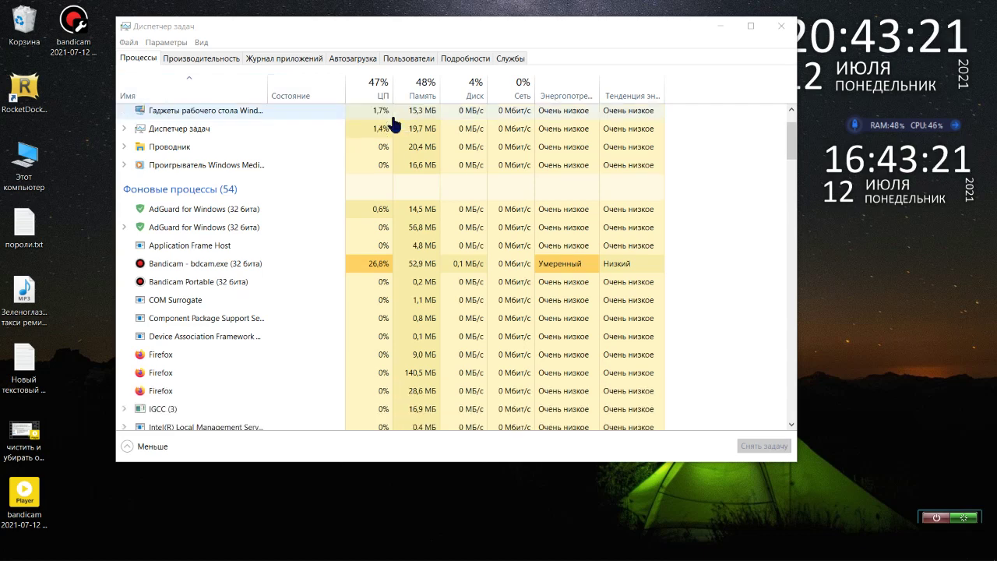
scroll(394, 124, "down", 10)
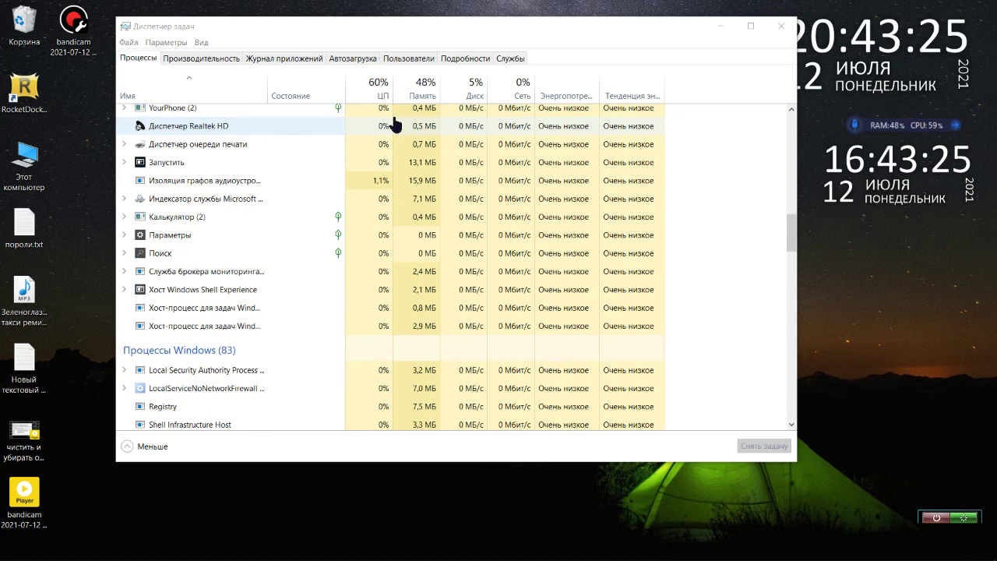
scroll(393, 124, "down", 6)
scroll(393, 125, "down", 9)
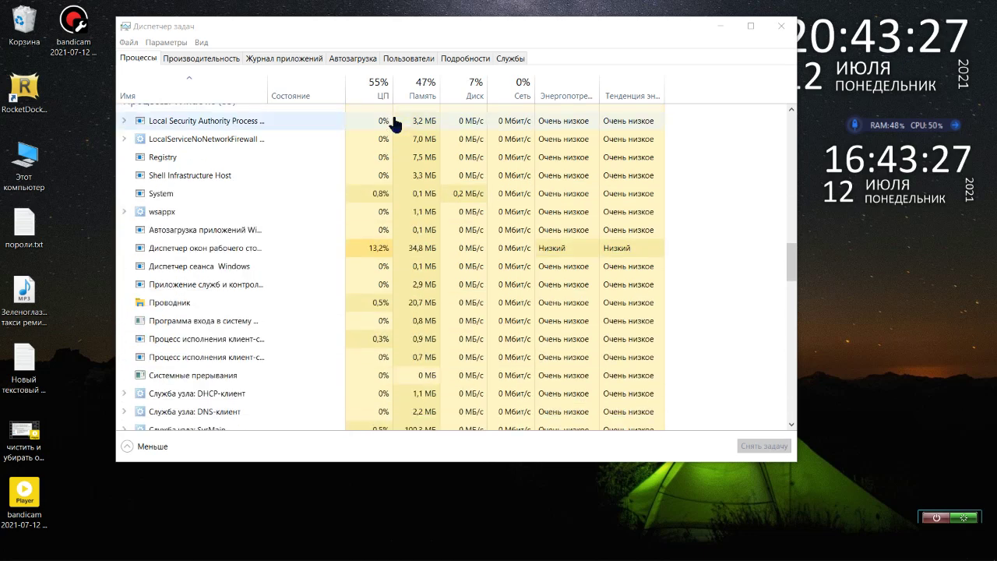
scroll(393, 125, "down", 4)
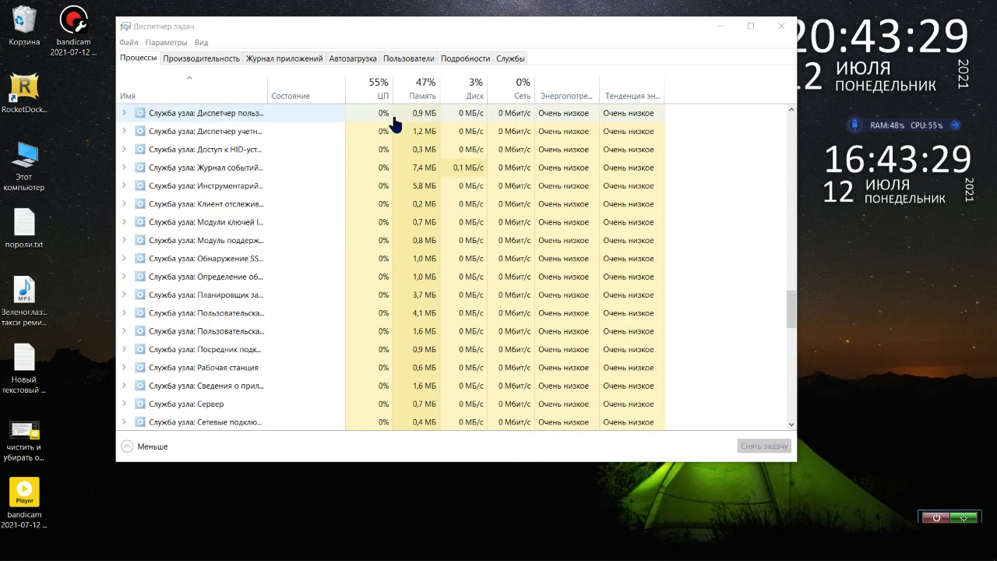
scroll(393, 125, "up", 4)
scroll(394, 125, "up", 6)
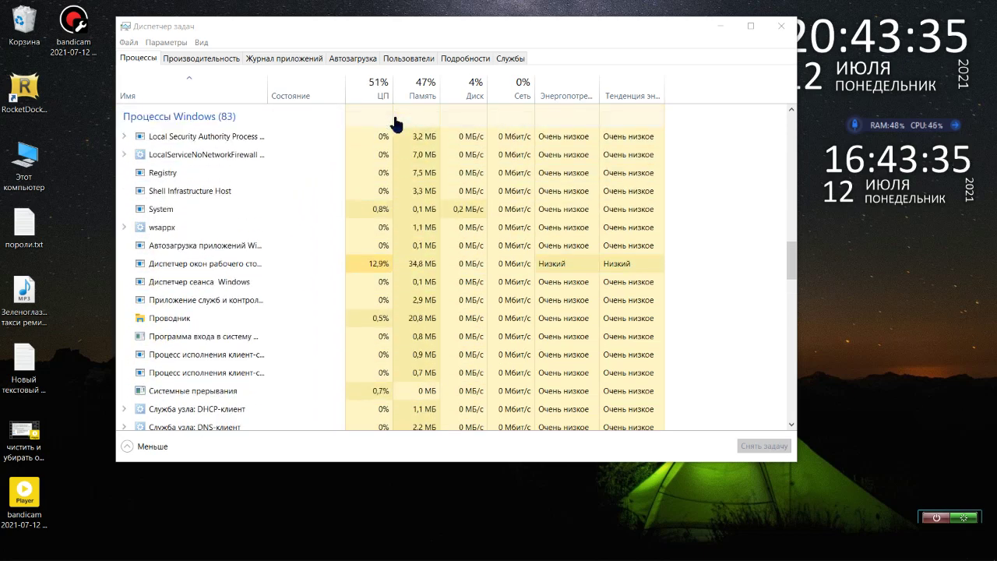
scroll(395, 125, "up", 1)
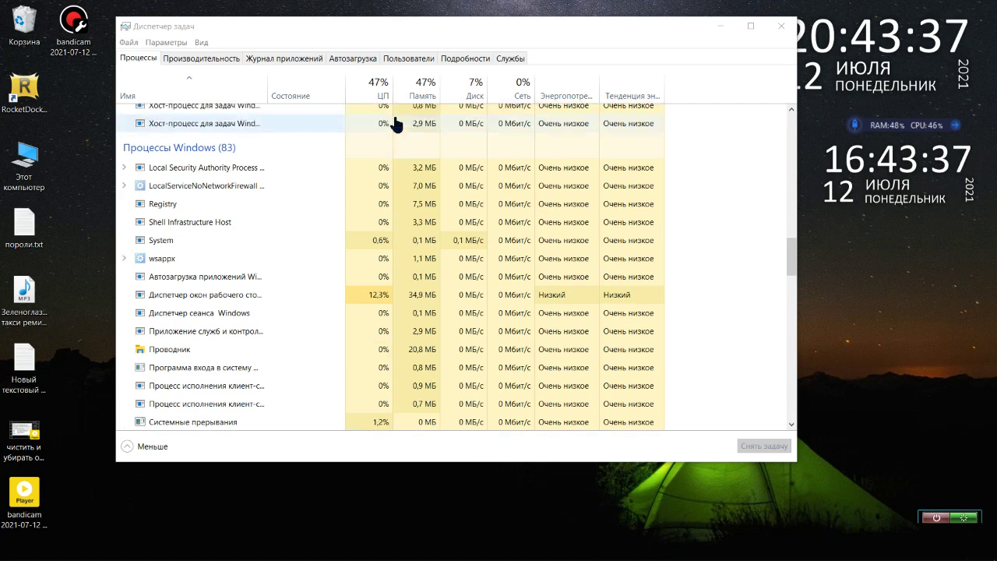
scroll(395, 125, "up", 10)
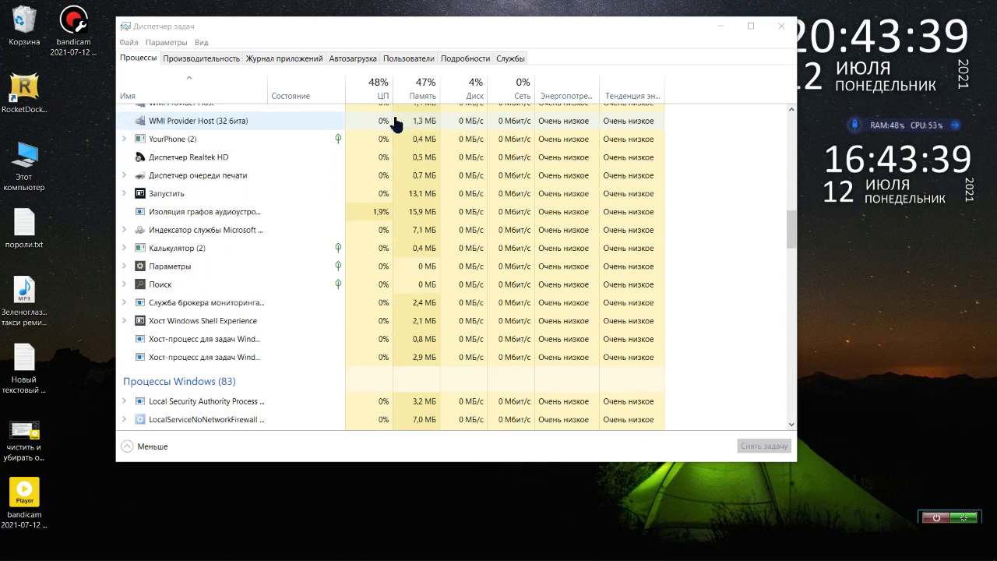
scroll(395, 124, "up", 8)
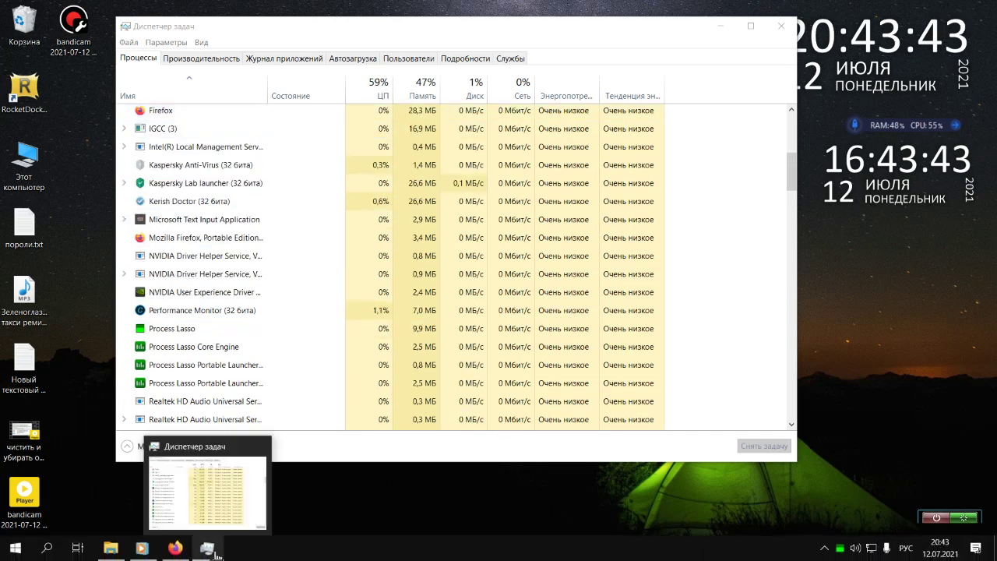
Step: Bring up the Process Lasso main window and launch the Windows Resource Monitor from its service tools
left_click(841, 549)
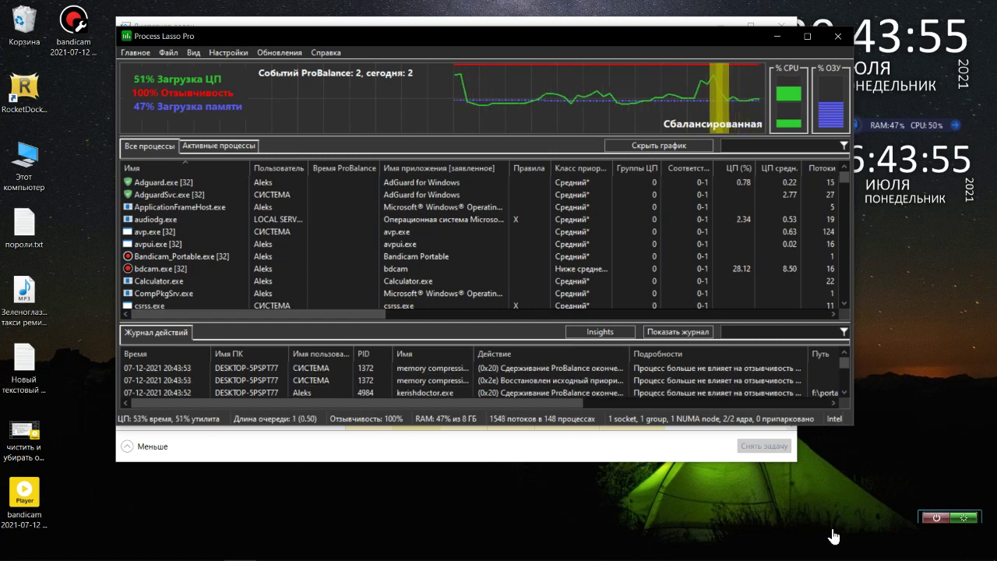
left_click(226, 54)
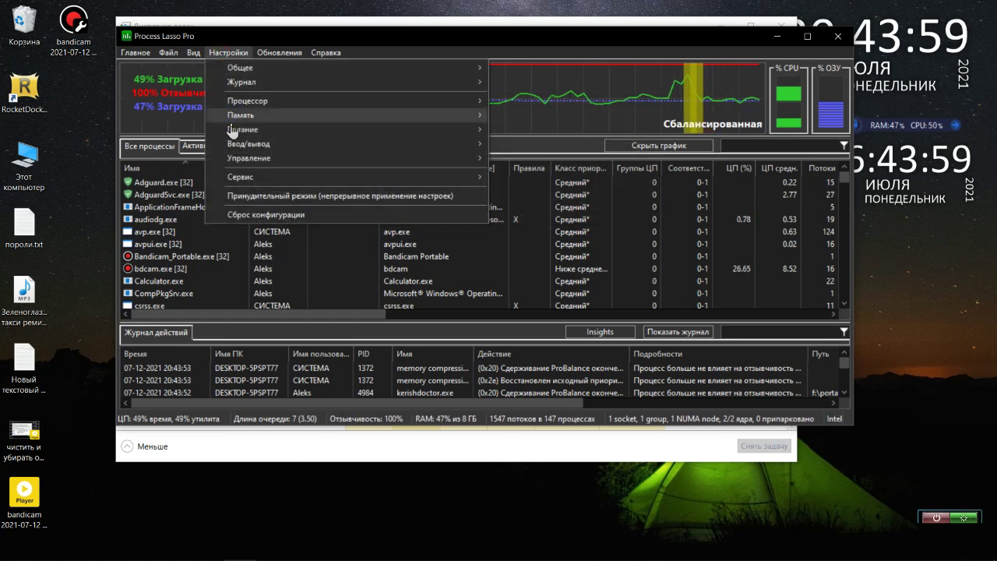
mouse_move(224, 177)
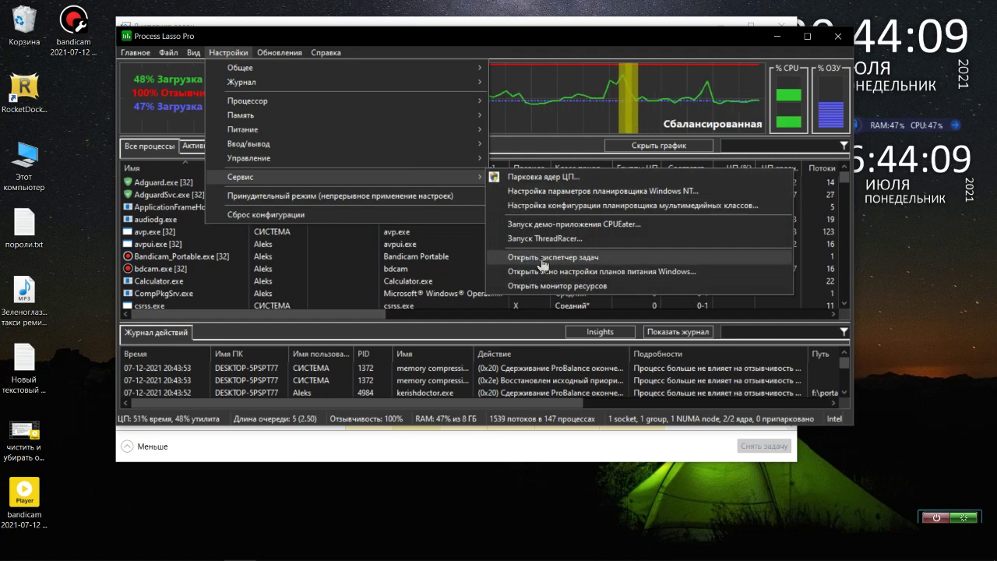
left_click(544, 286)
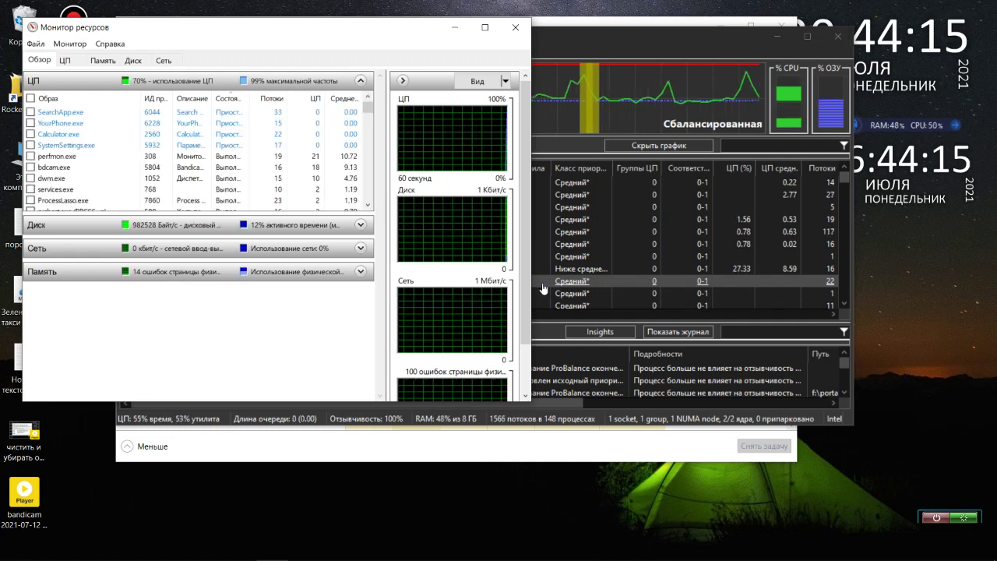
Step: Review the CPU, memory, disk and network activity in Resource Monitor, then close it
left_click(66, 61)
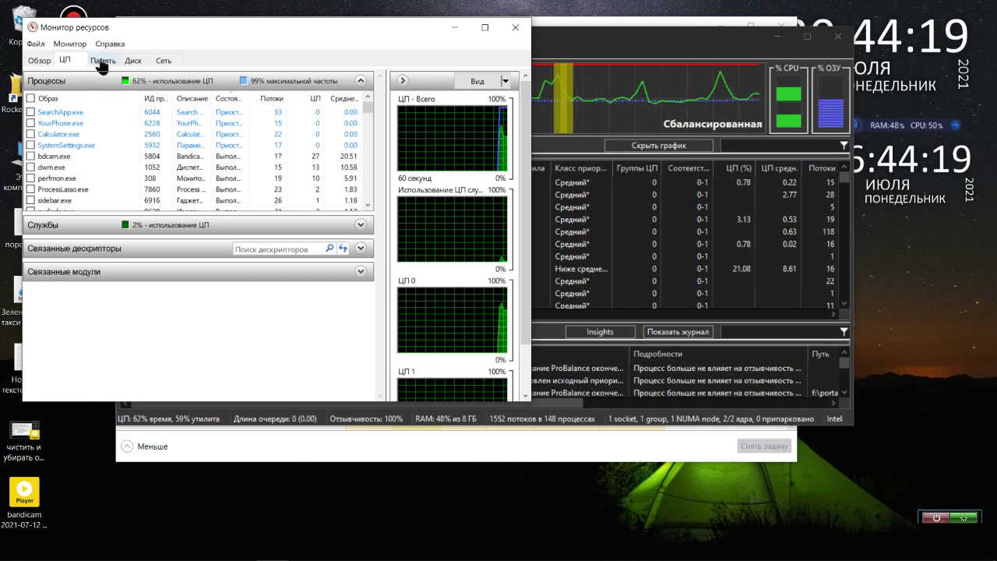
left_click(102, 61)
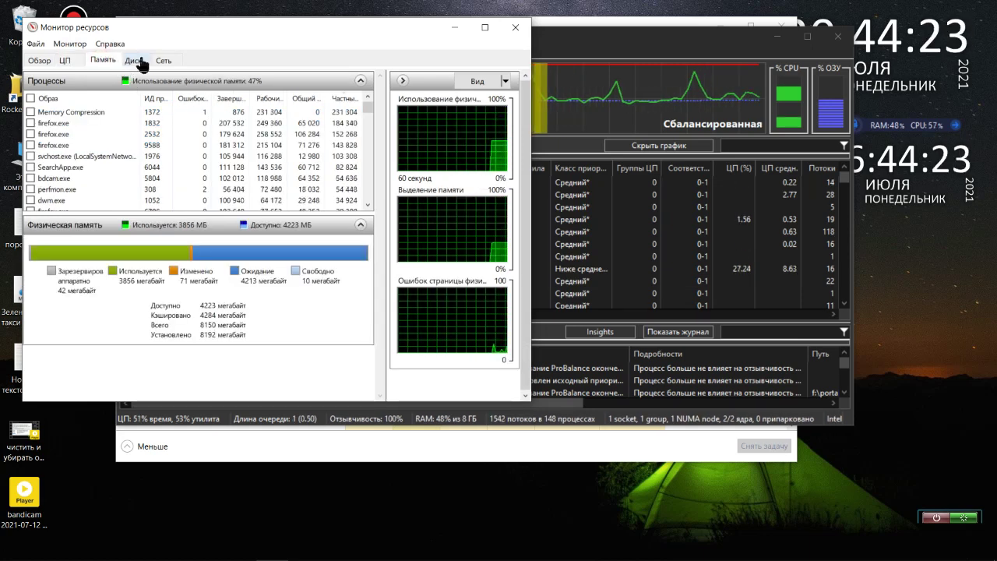
left_click(138, 62)
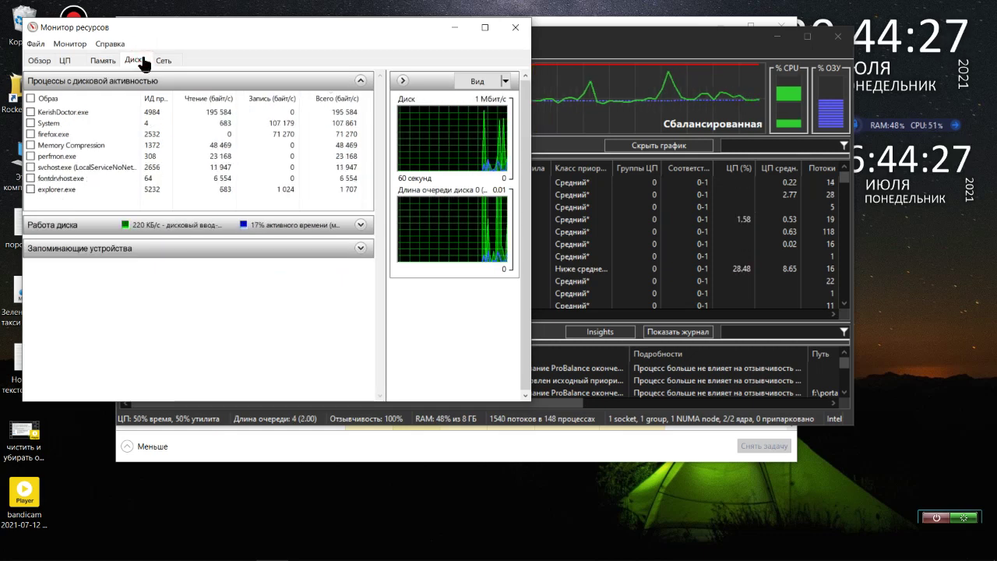
left_click(161, 62)
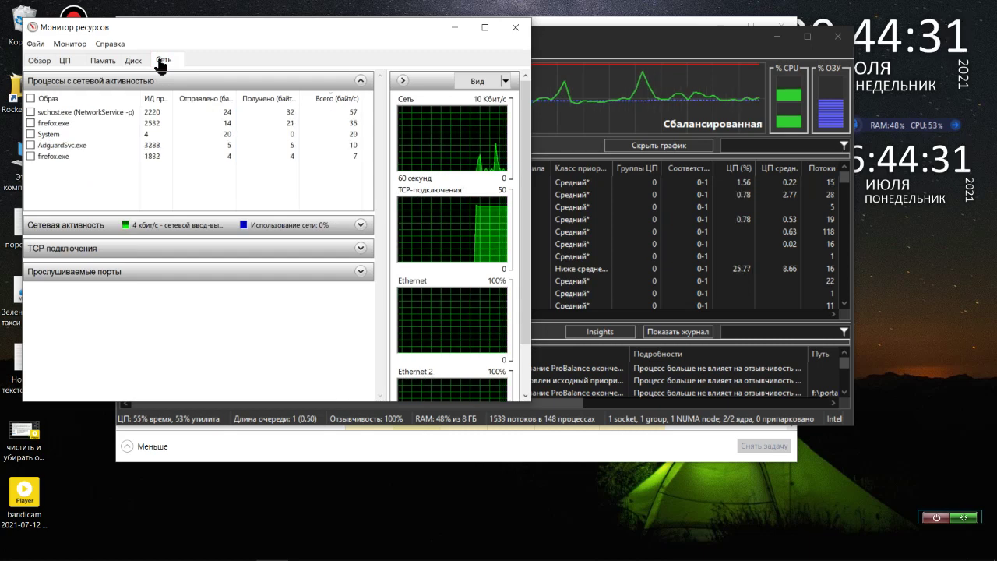
left_click(515, 27)
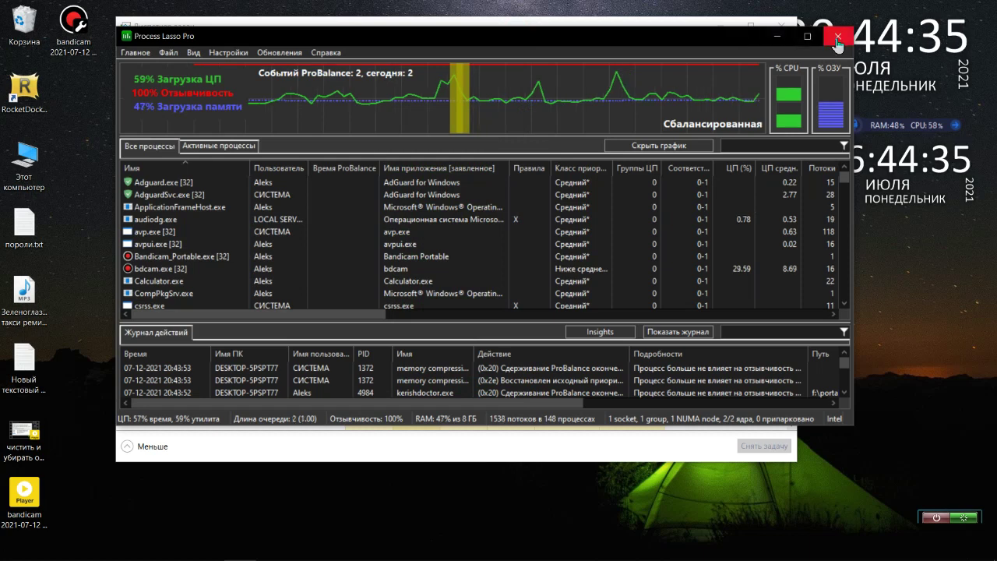